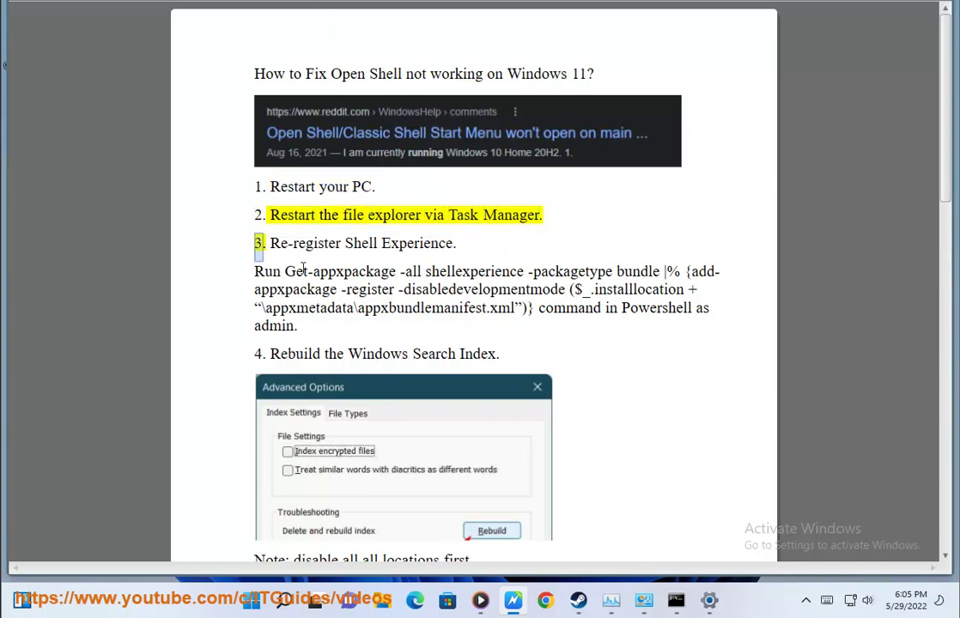
Open the Start menu's power options, then close the Start menu without choosing anything.
click(250, 600)
click(664, 549)
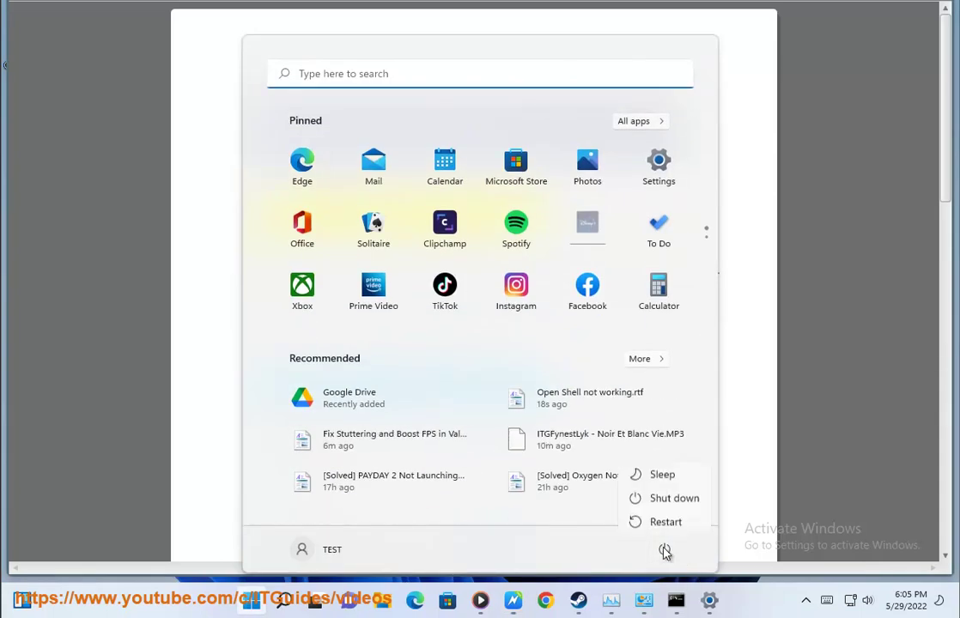
key(super)
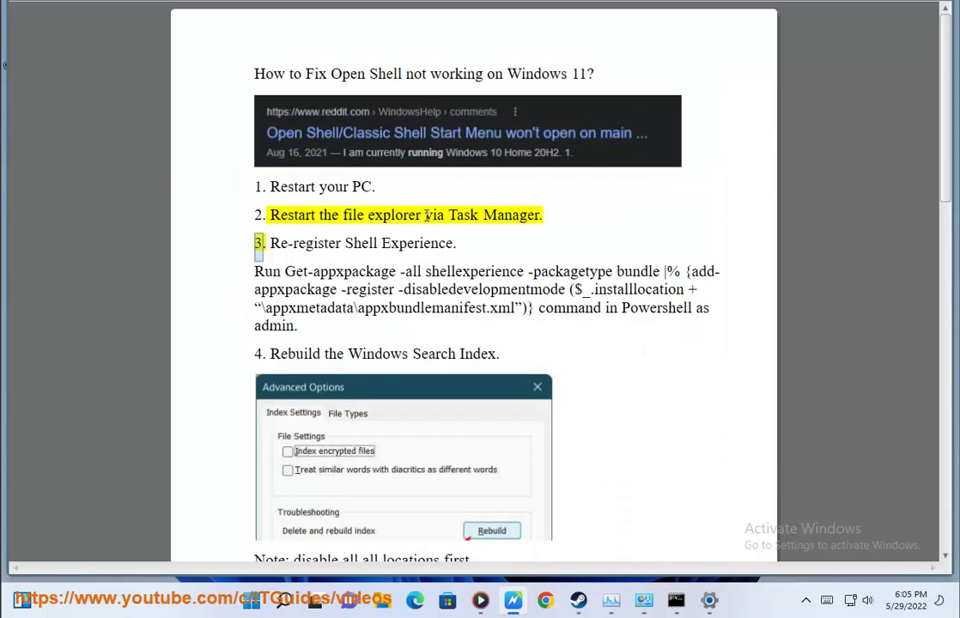
Restart the Windows Explorer (3) process from Task Manager's Processes list.
click(611, 600)
click(485, 105)
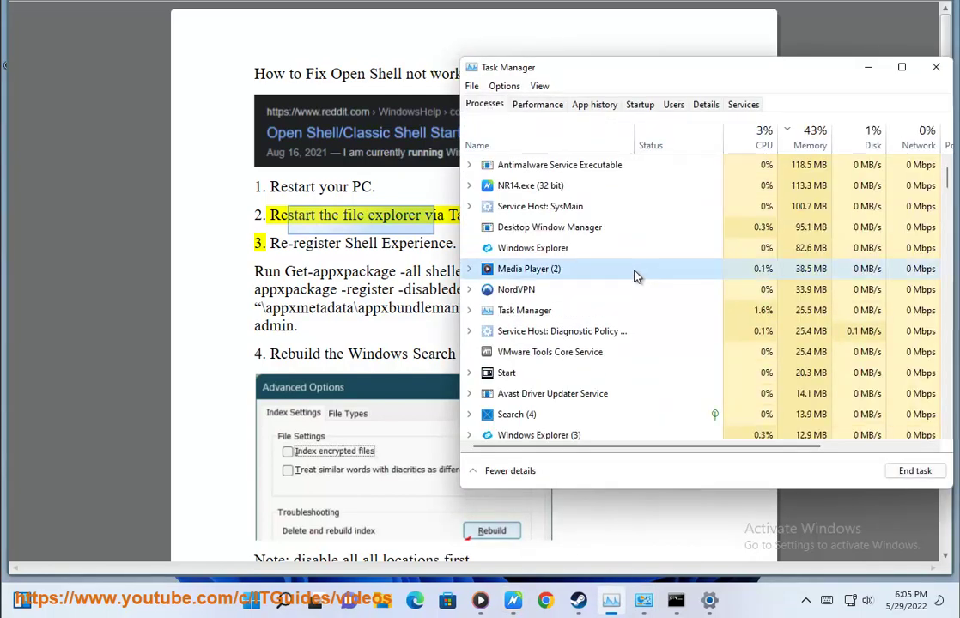
scroll(601, 331, down, 1)
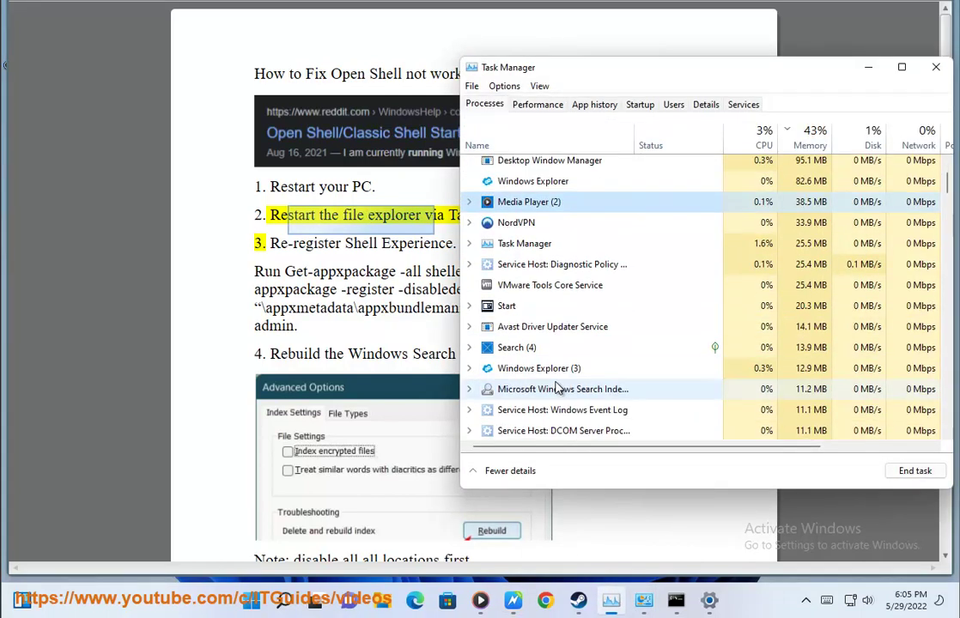
click(539, 369)
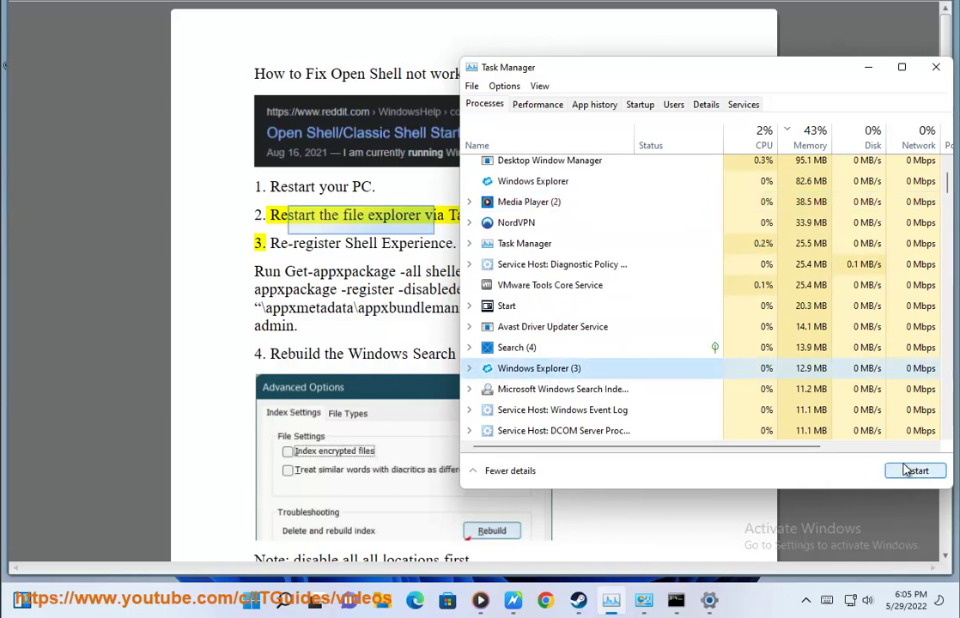
click(871, 75)
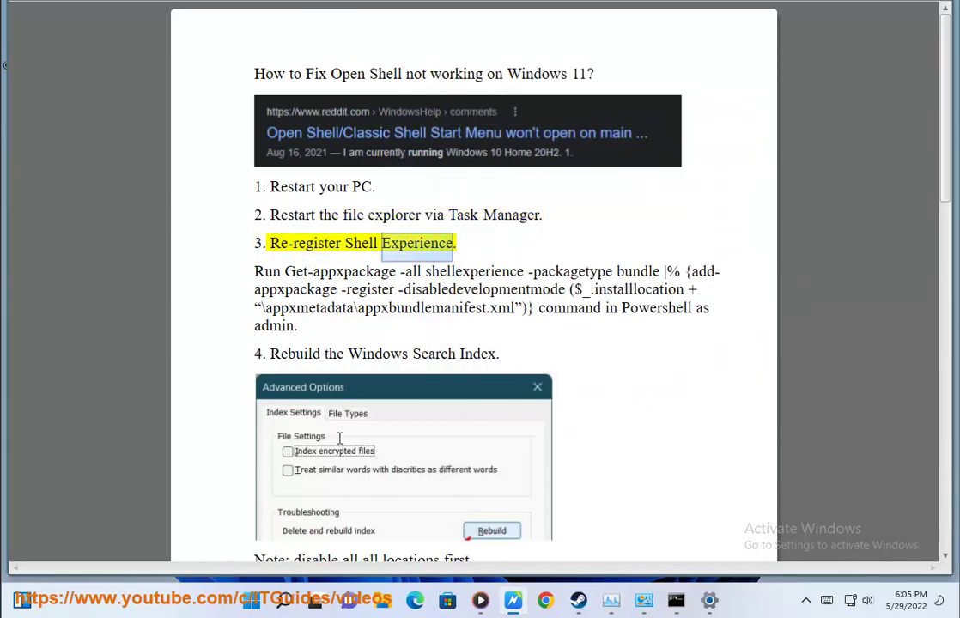
Launch Windows PowerShell as administrator via a search for POWE, approving the permission prompt.
click(294, 604)
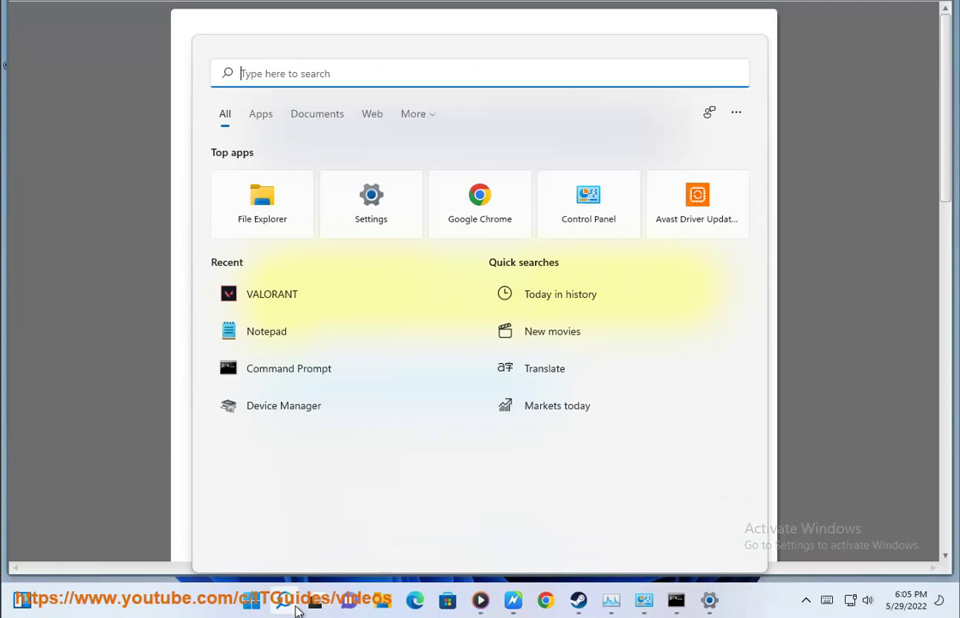
text(POWE)
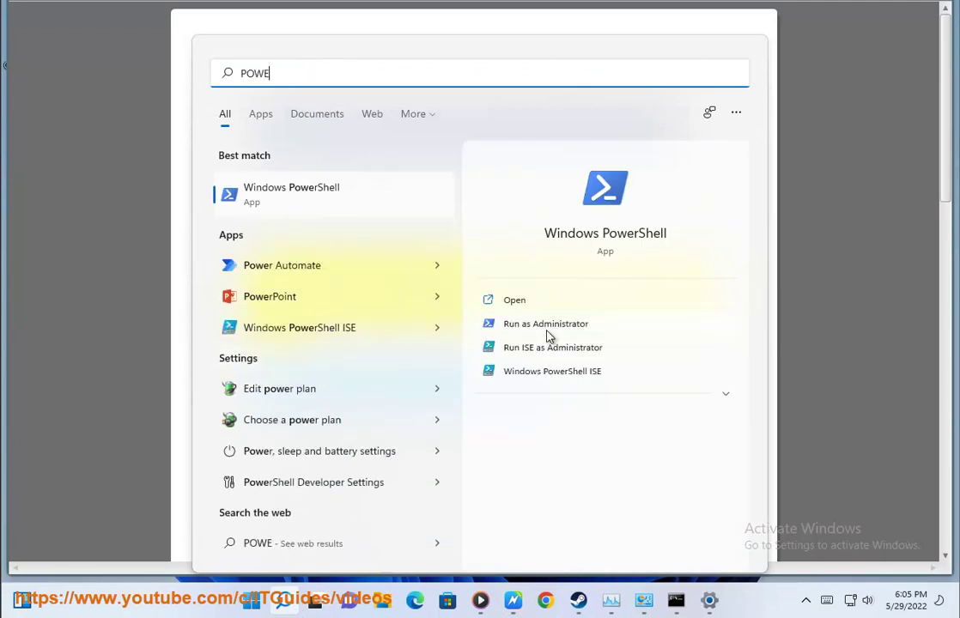
click(547, 332)
click(403, 383)
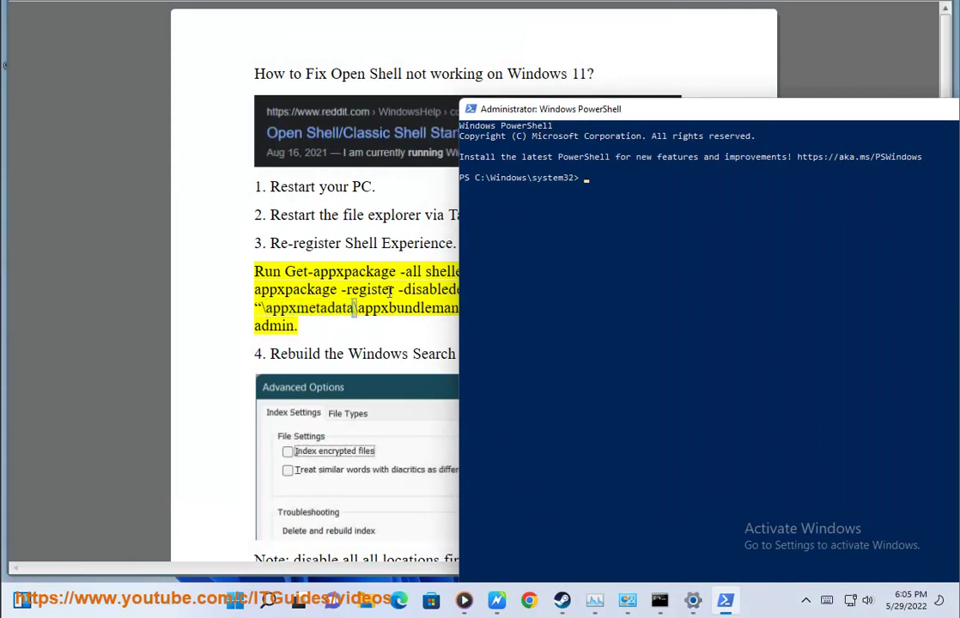
Paste the guide's Get-appxpackage command at the admin prompt, add the closing brace, then minimize PowerShell.
click(322, 335)
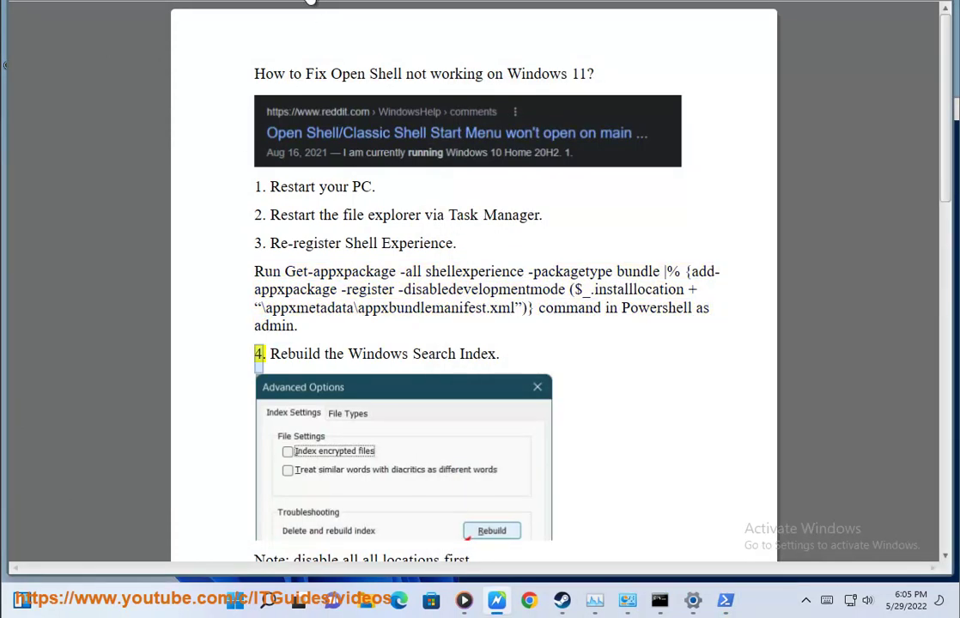
drag(526, 310, 283, 273)
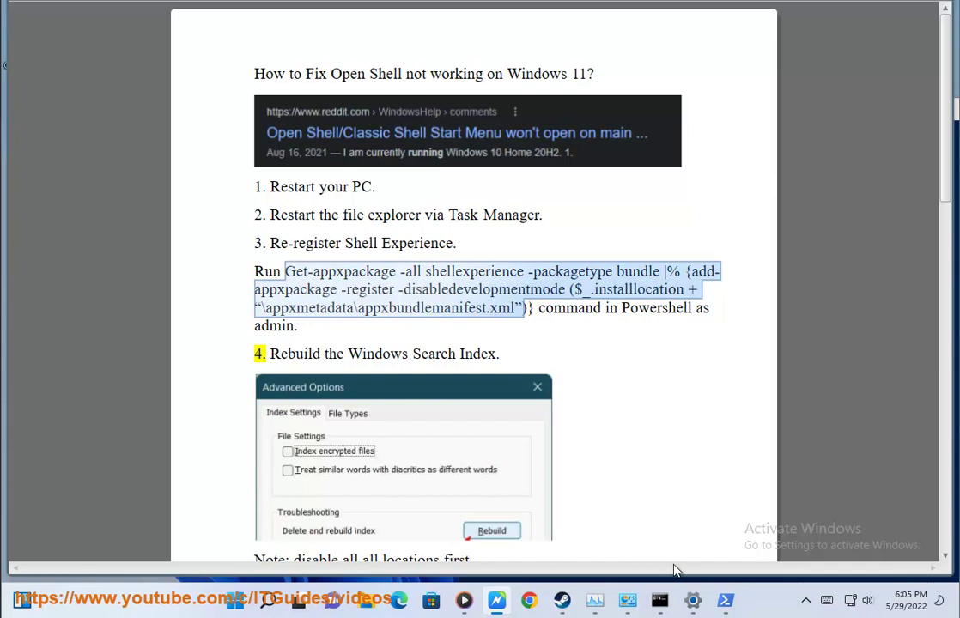
click(726, 600)
right_click(657, 183)
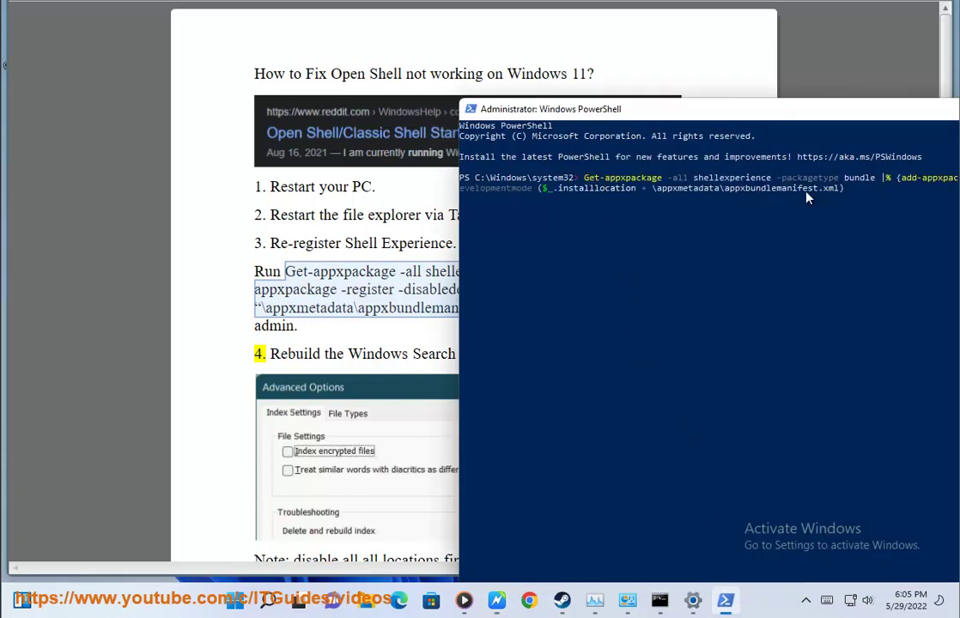
text(})
drag(815, 109, 549, 96)
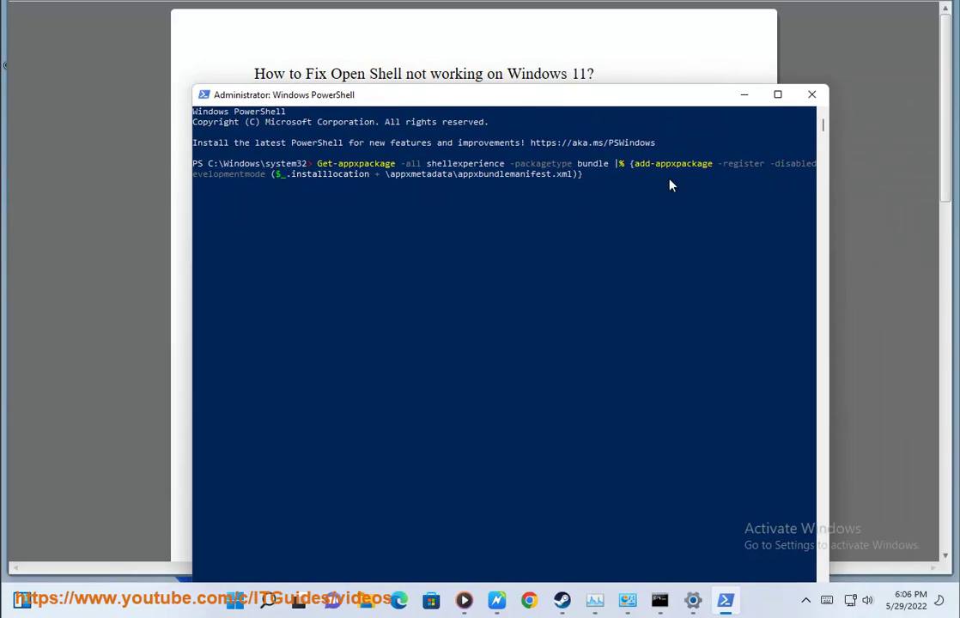
click(744, 95)
click(510, 177)
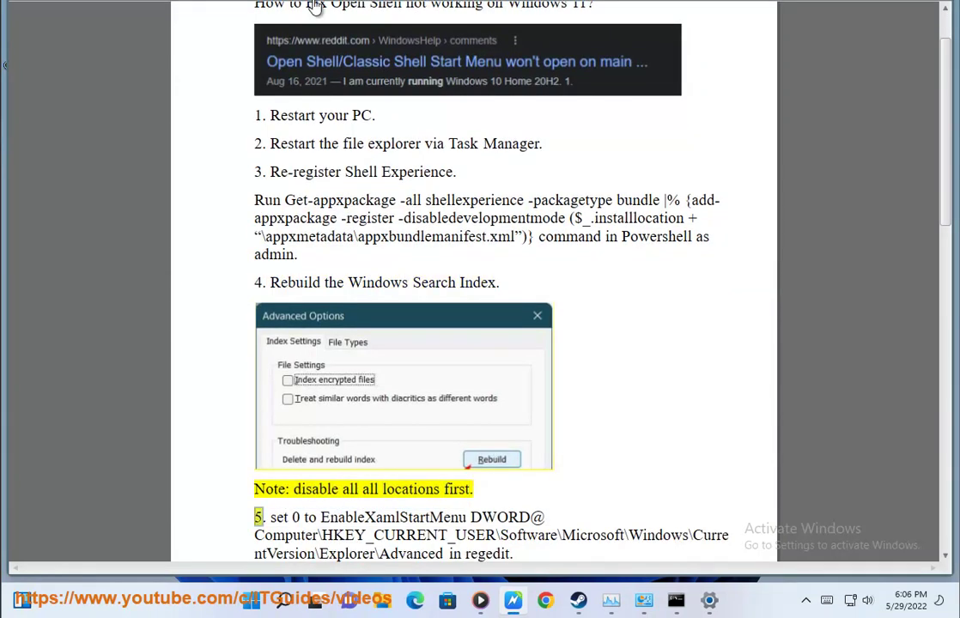
click(284, 599)
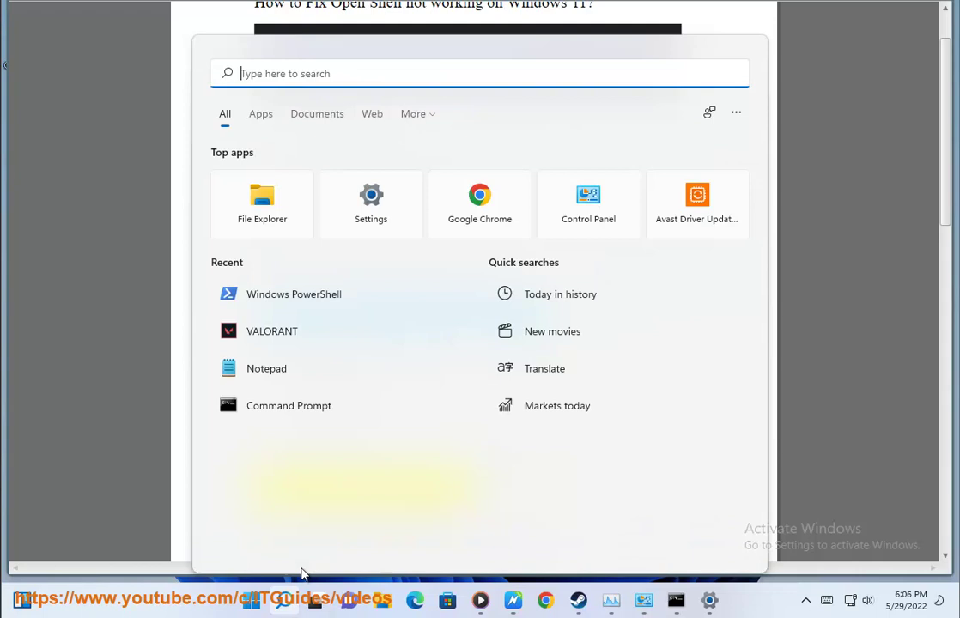
text(N)
key(BackSpace)
key(BackSpace)
text(INDE)
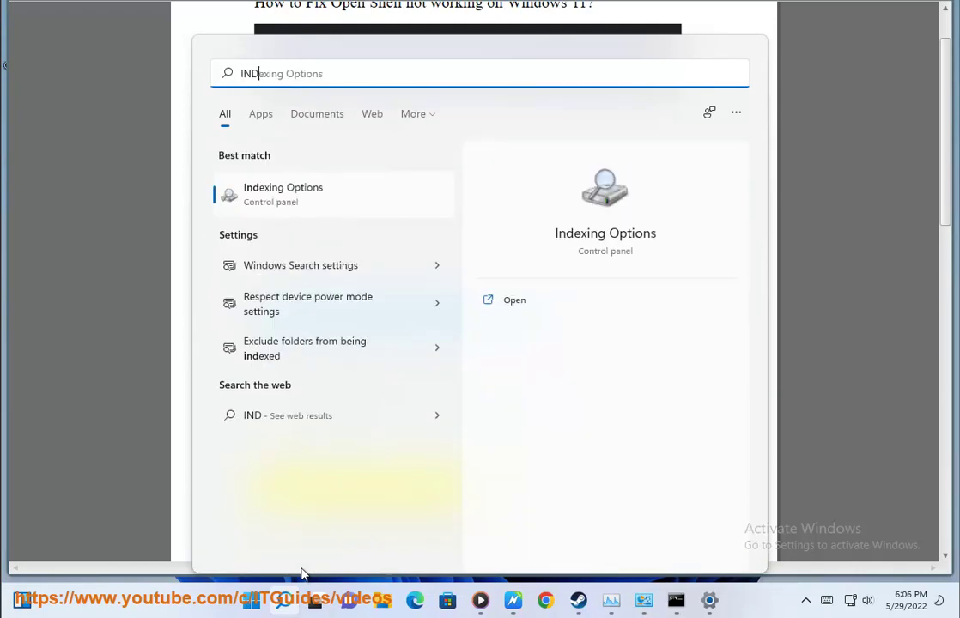
click(307, 205)
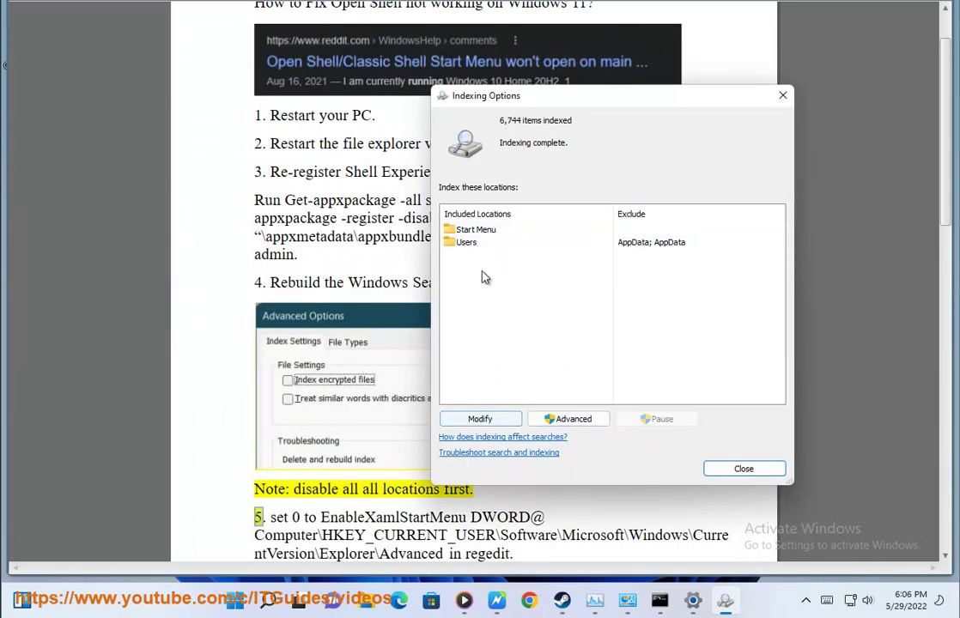
click(474, 417)
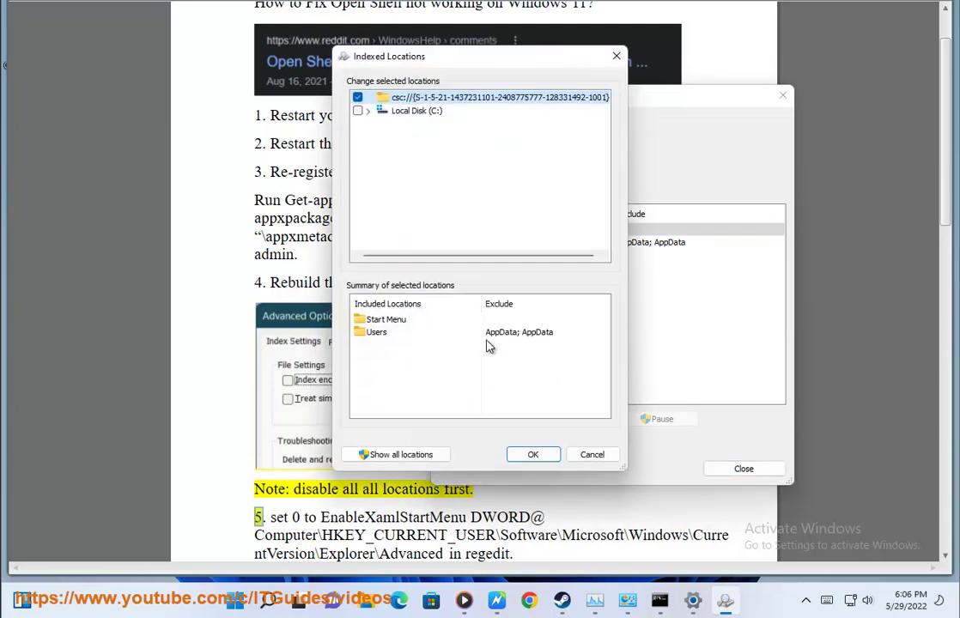
click(426, 456)
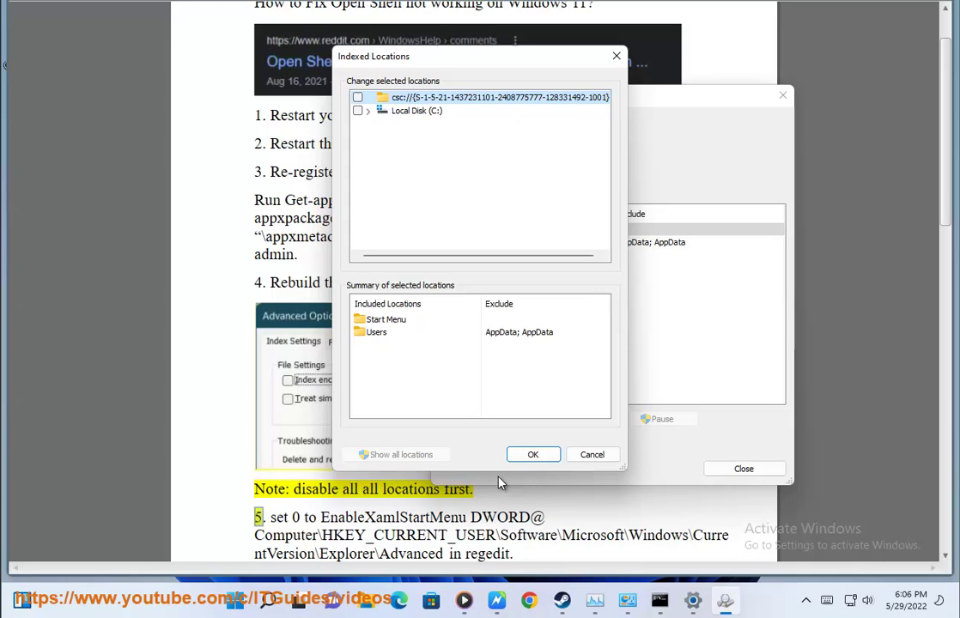
click(581, 459)
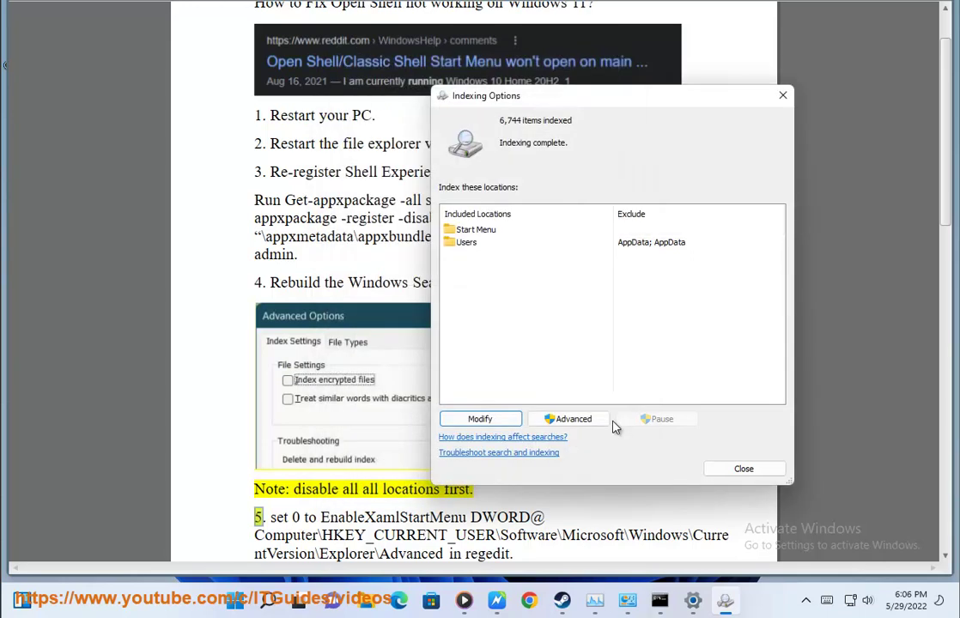
click(568, 421)
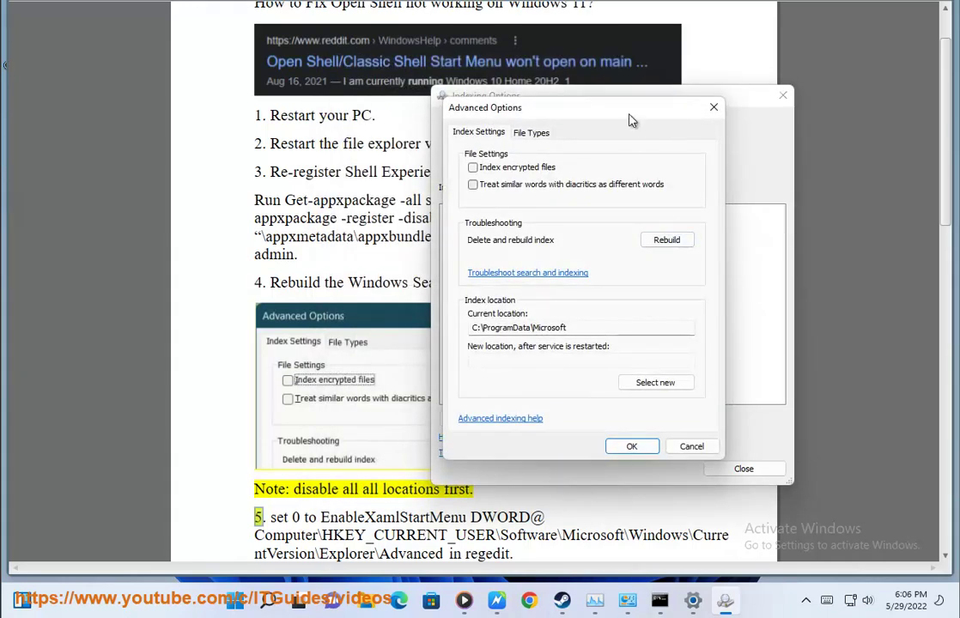
drag(632, 110, 804, 167)
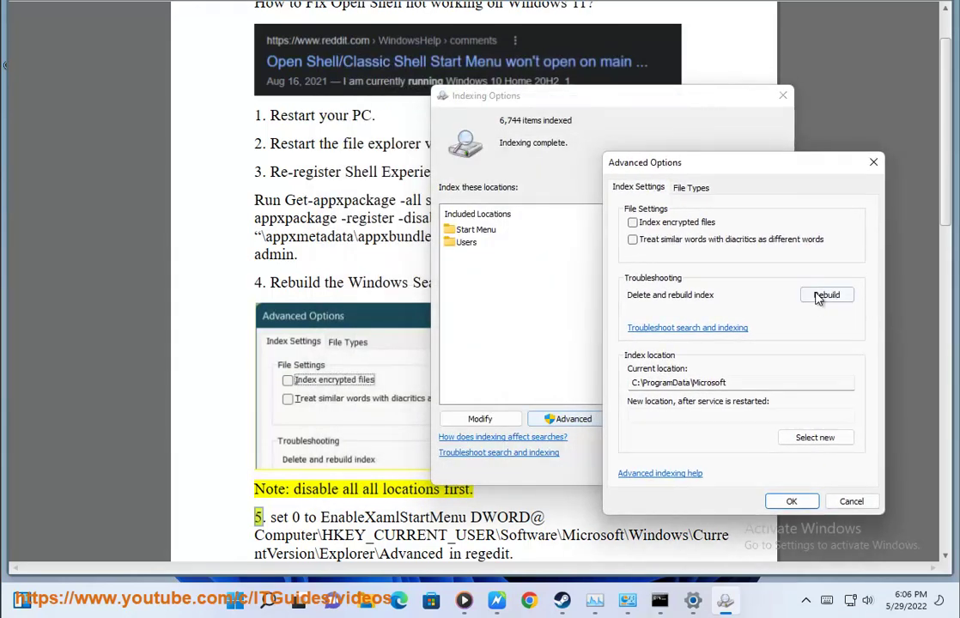
click(847, 501)
click(740, 470)
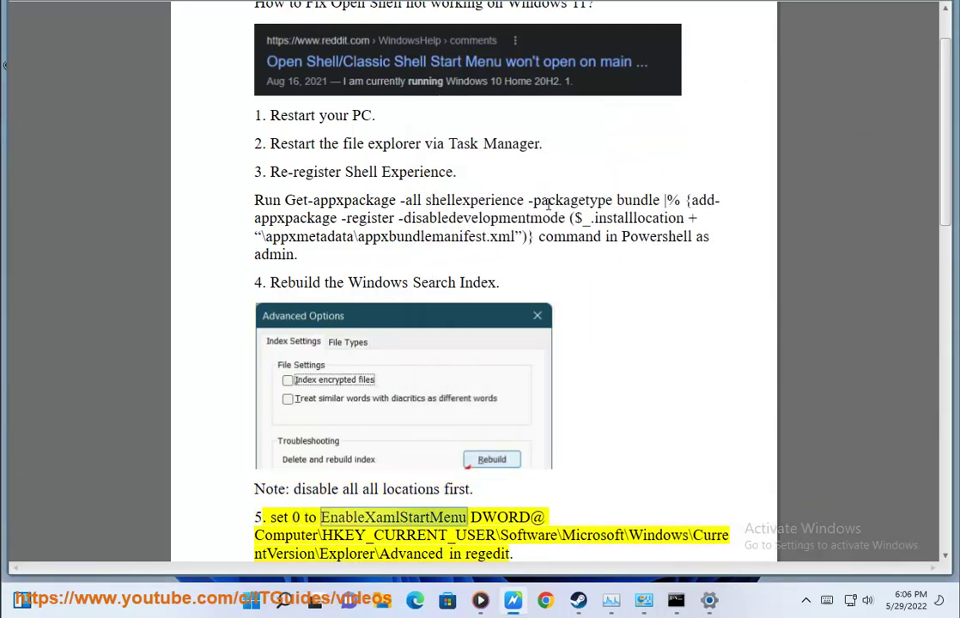
Launch Registry Editor from a search for RE, approving the administrator prompt.
click(278, 603)
text(RE)
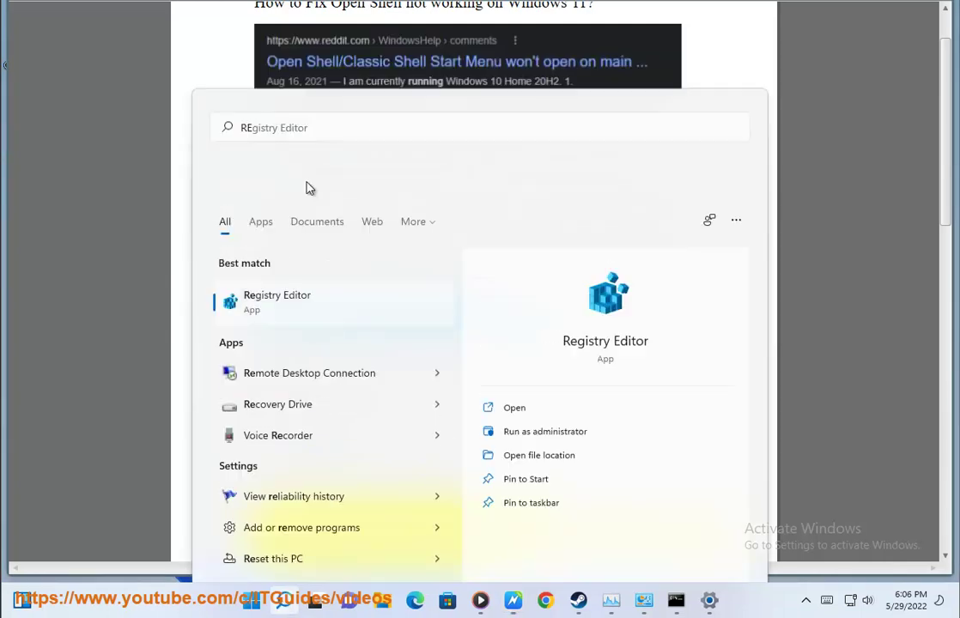
key(Return)
click(416, 381)
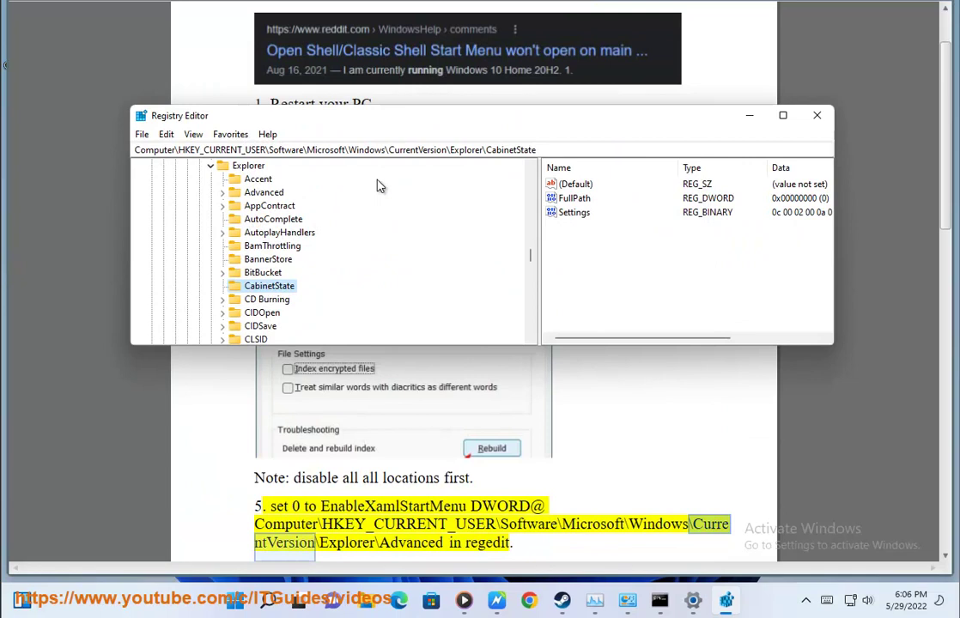
Copy the registry path from the guide and navigate to the HKEY_CURRENT_USER Explorer\Advanced key.
click(579, 461)
scroll(583, 378, down, 2)
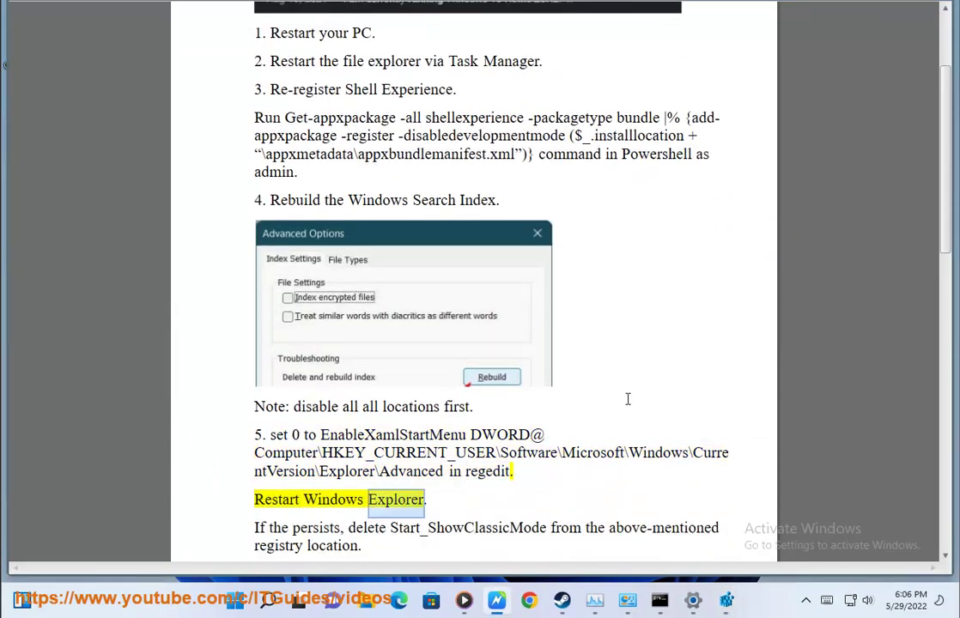
drag(446, 470, 255, 455)
key(ctrl+c)
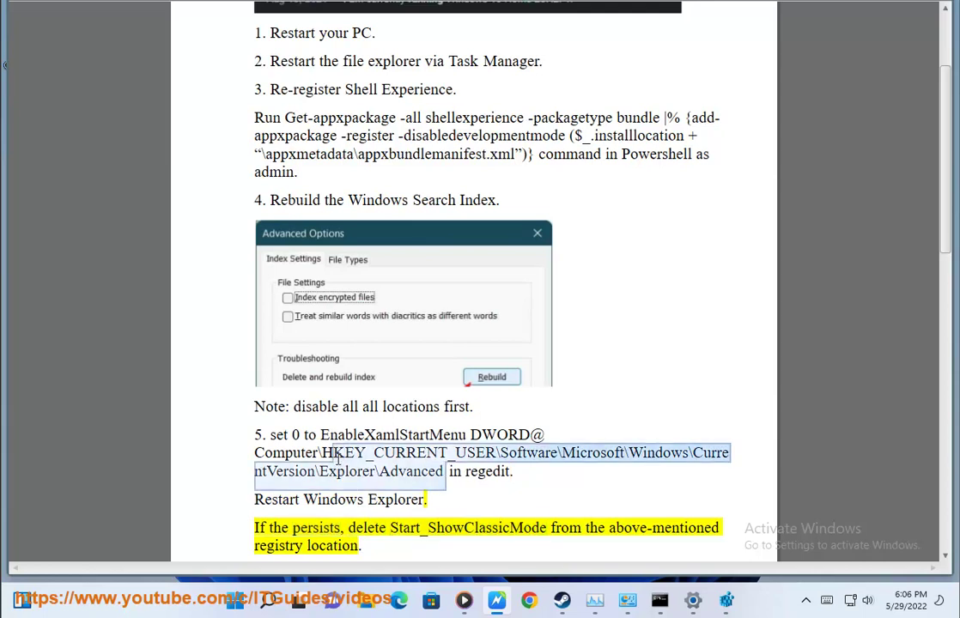
click(726, 600)
drag(536, 149, 3, 148)
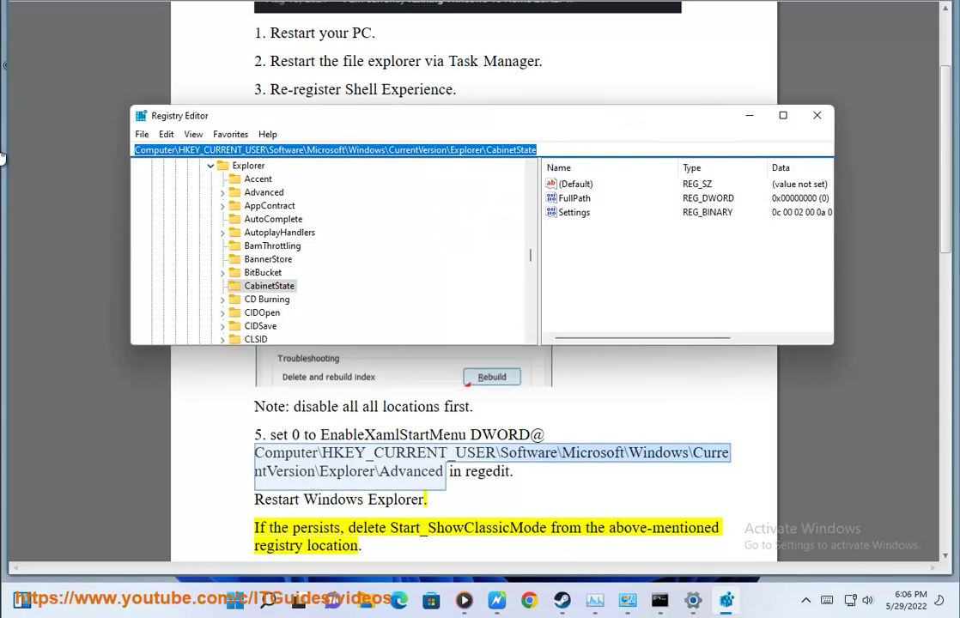
key(BackSpace)
key(ctrl+v)
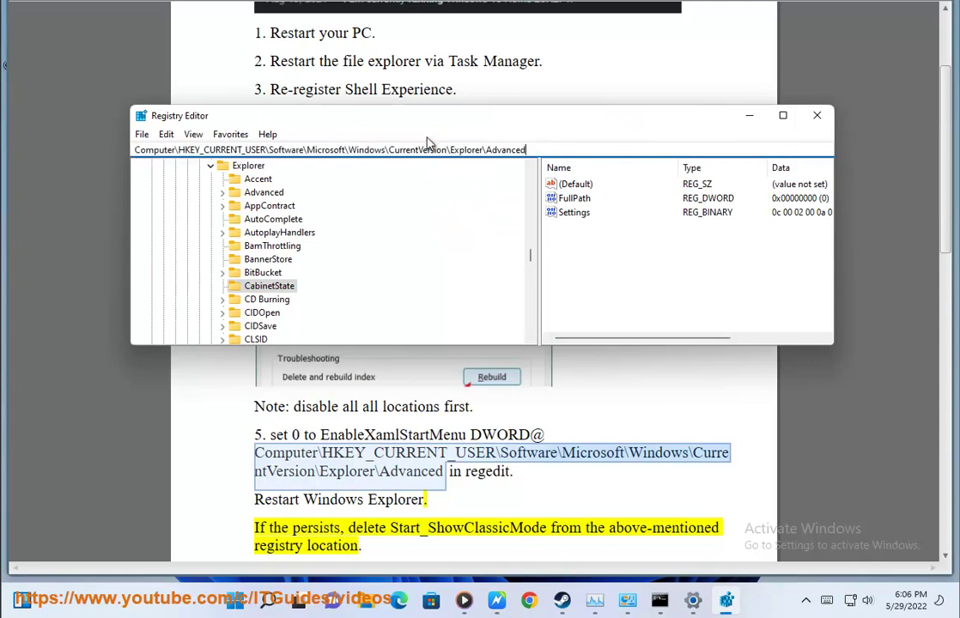
key(Return)
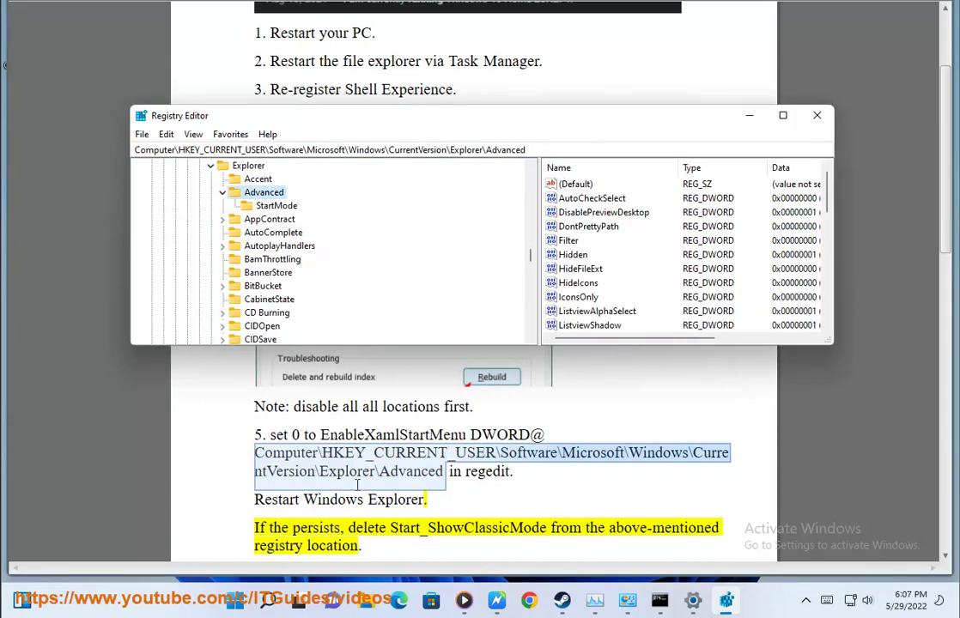
Copy the EnableXamlStartMenu name from the guide and maximize Registry Editor.
click(598, 215)
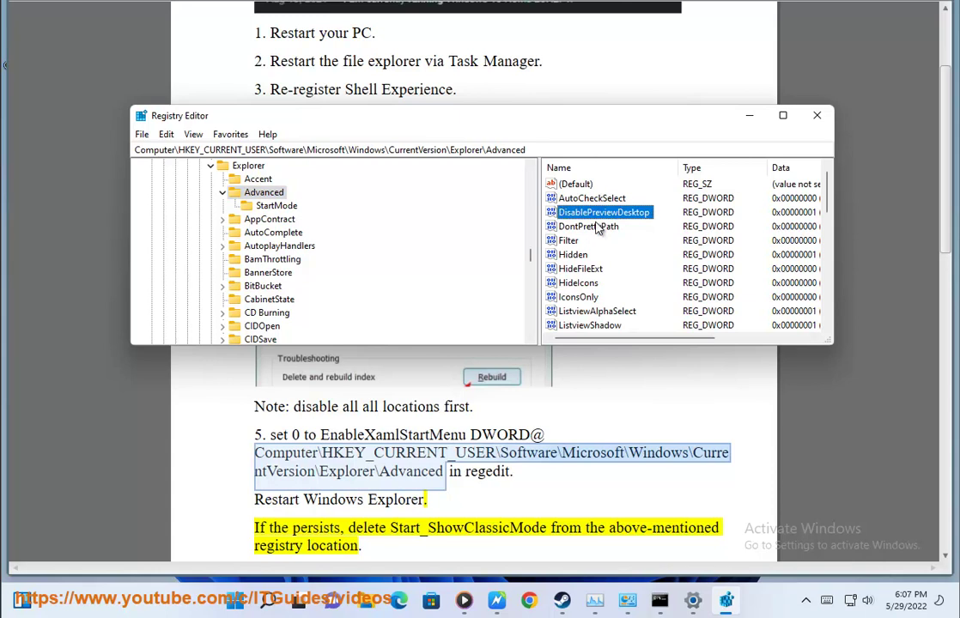
double_click(393, 437)
key(ctrl+c)
click(726, 600)
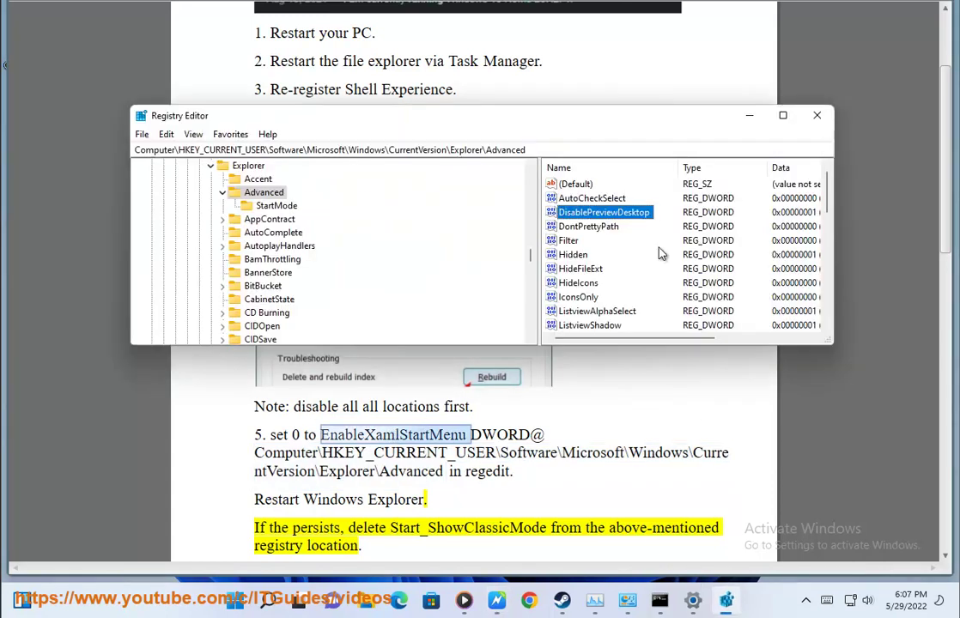
click(784, 114)
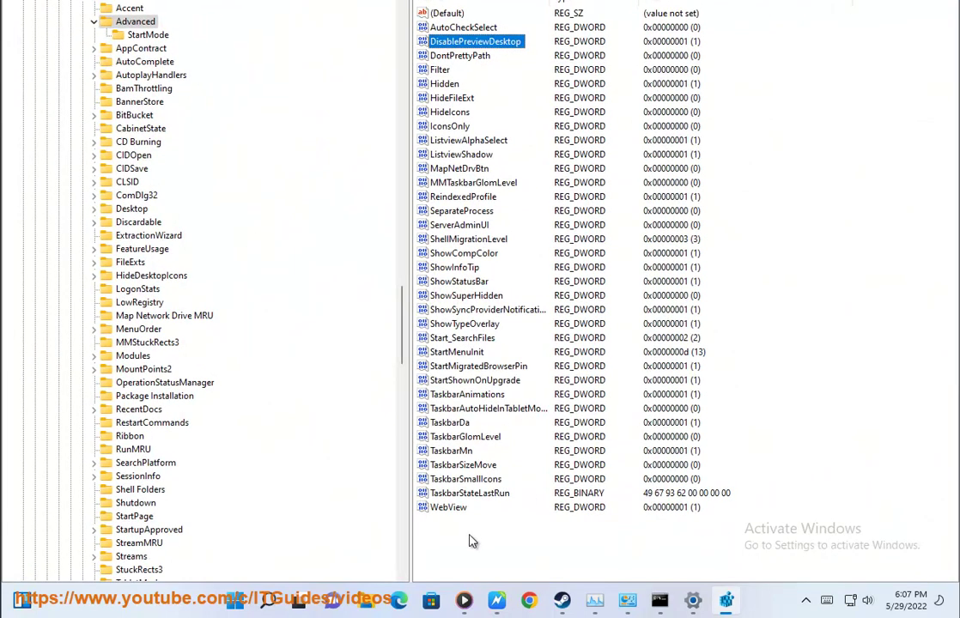
Create a new DWORD (32-bit) value named EnableXamlStartMenu under Explorer\Advanced.
click(471, 541)
right_click(470, 541)
mouse_move(510, 545)
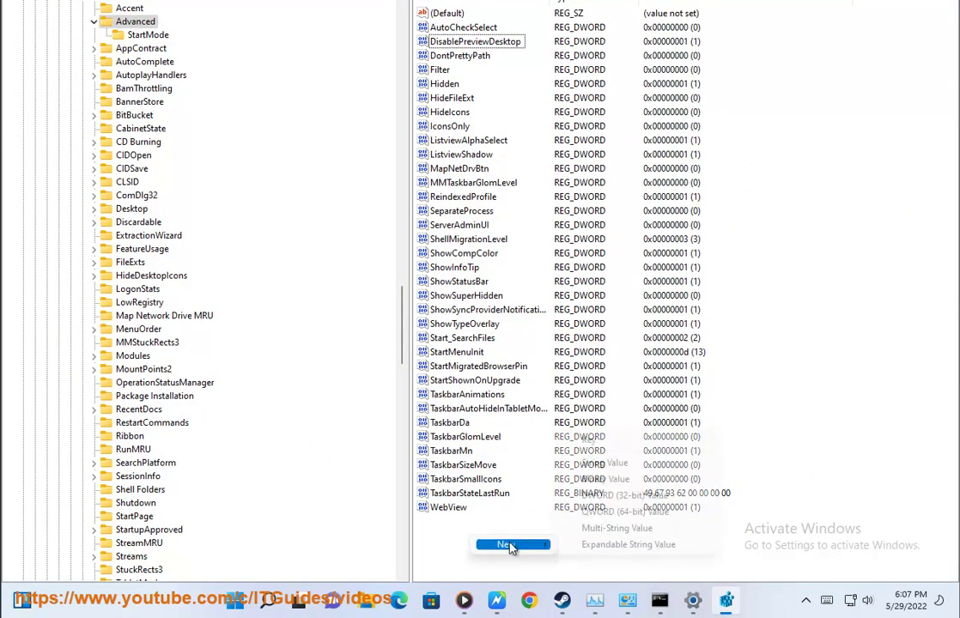
click(614, 501)
key(ctrl+v)
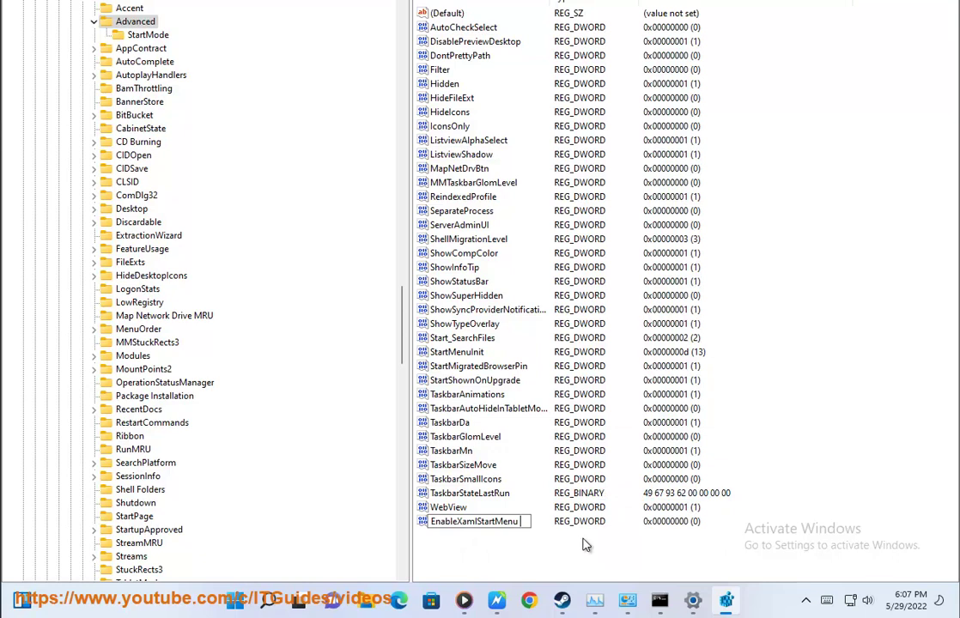
Restore the editor window, open EnableXamlStartMenu and confirm its value data as 0.
key(super+Down)
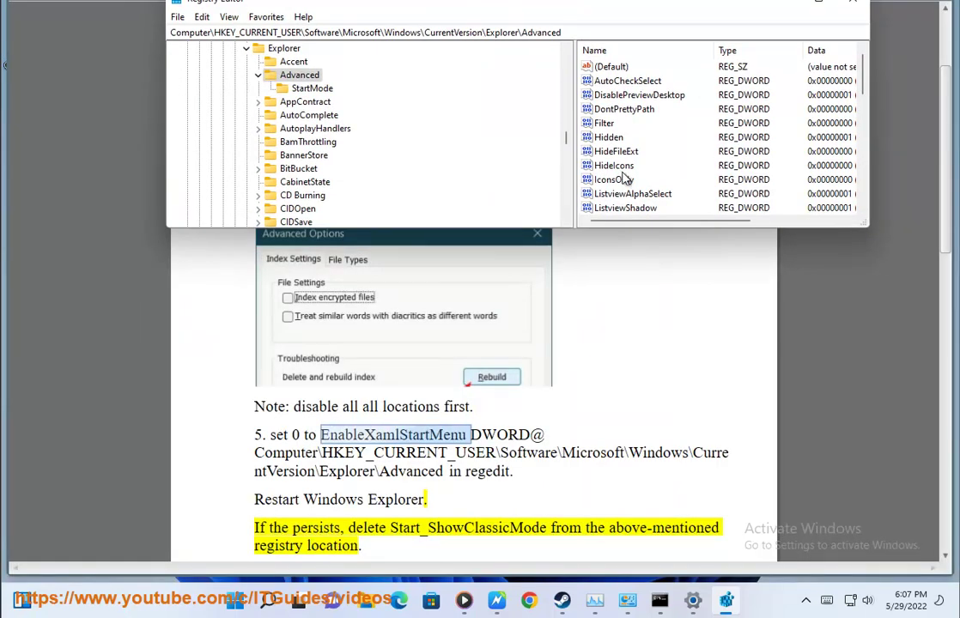
scroll(625, 178, down, 3)
click(637, 112)
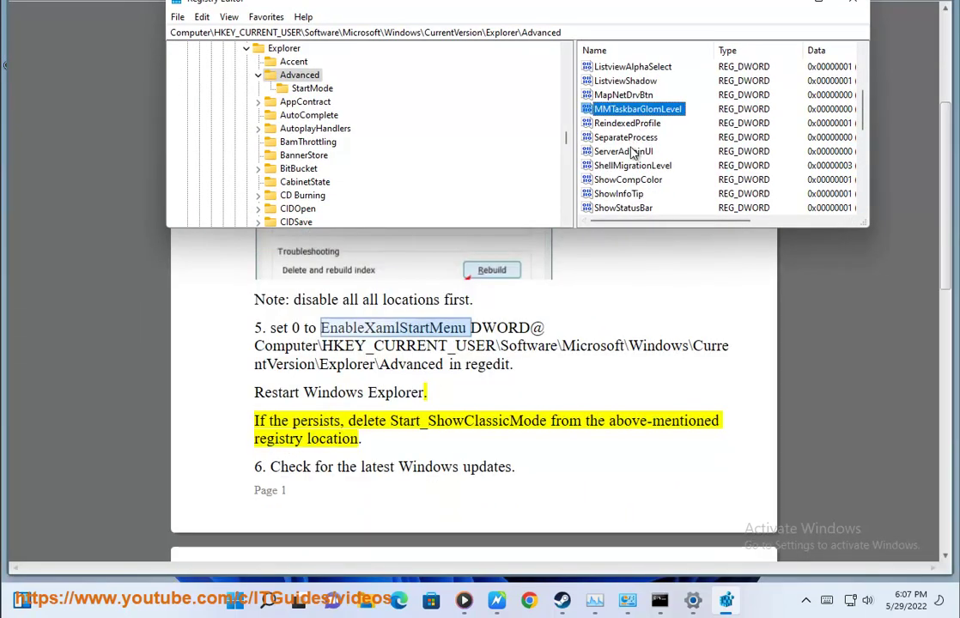
scroll(634, 159, down, 3)
double_click(639, 193)
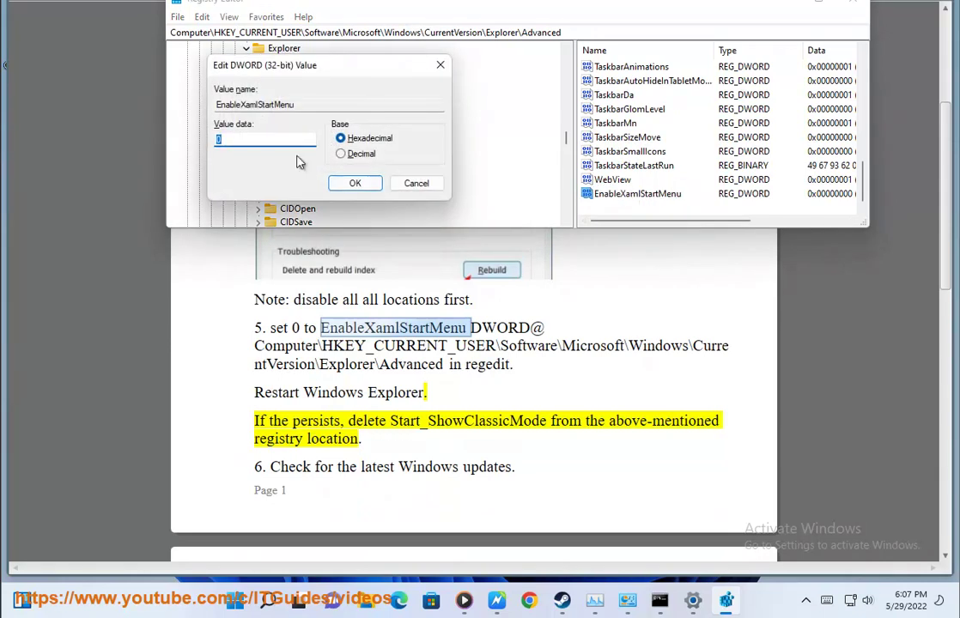
drag(302, 73, 669, 223)
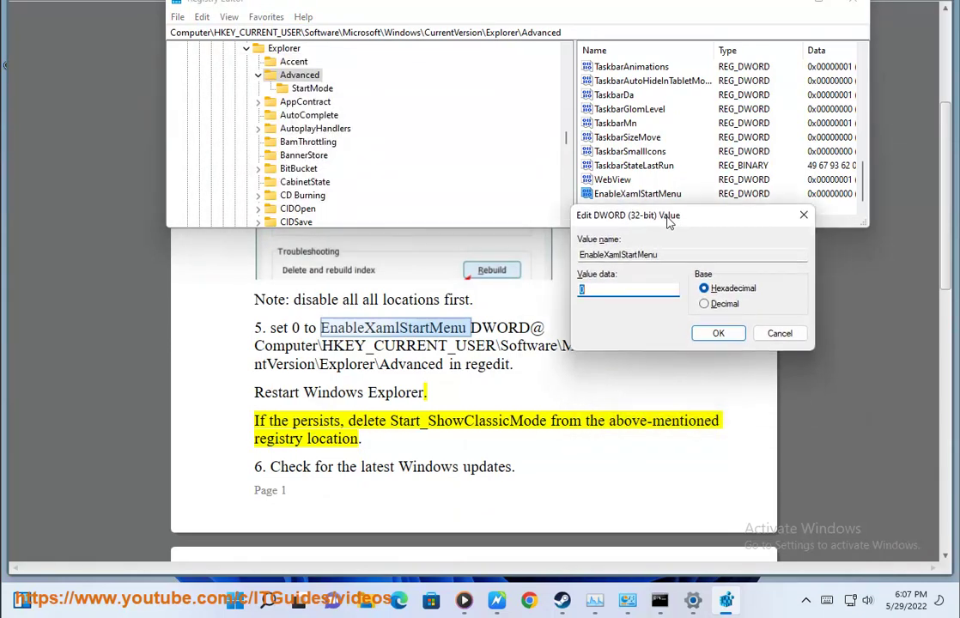
click(719, 334)
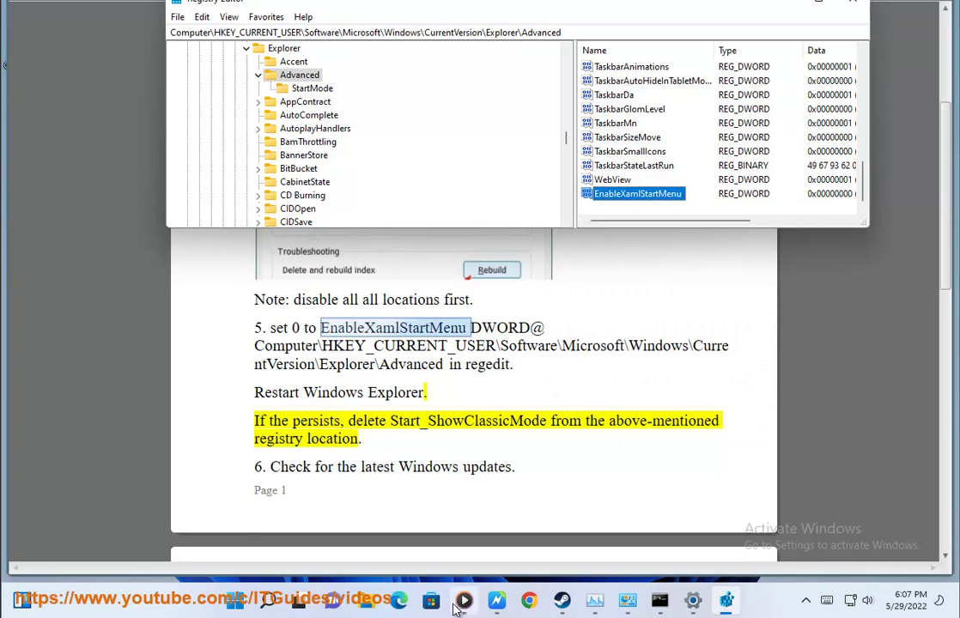
Restart Windows Explorer (3) from Task Manager, minimize it, and begin deleting the selected registry value.
click(595, 599)
click(473, 87)
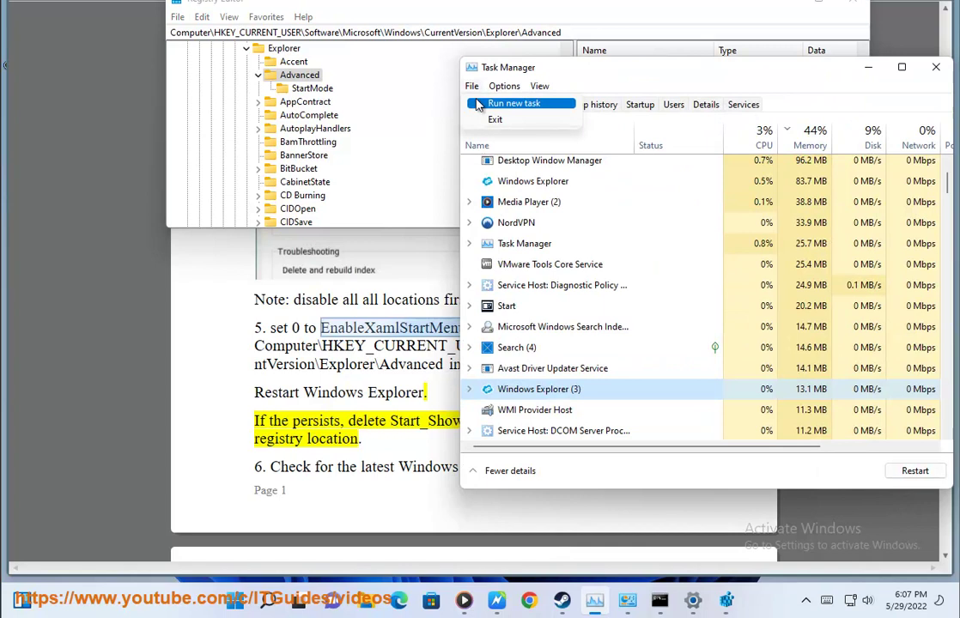
click(561, 393)
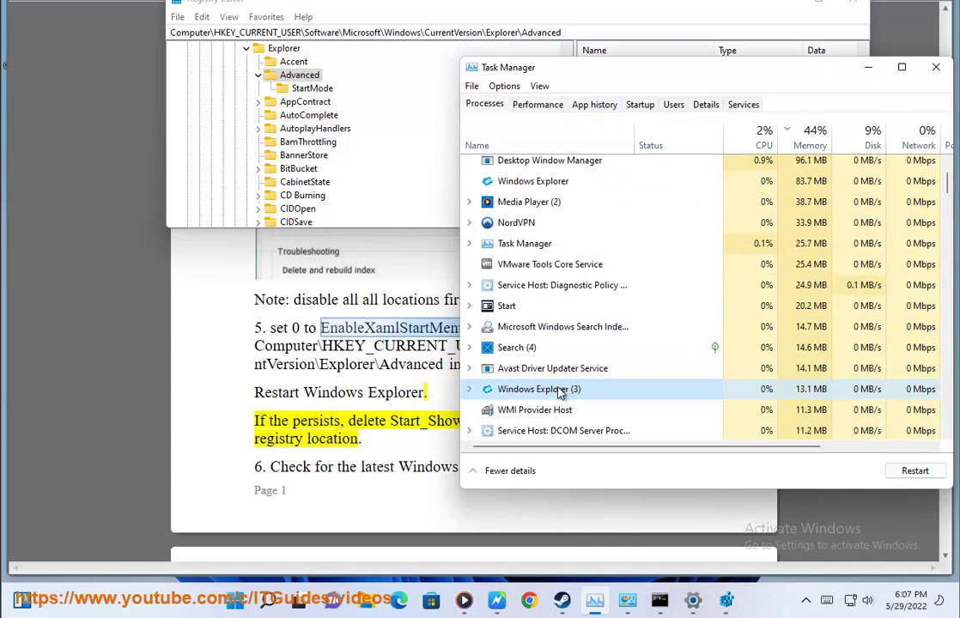
right_click(560, 392)
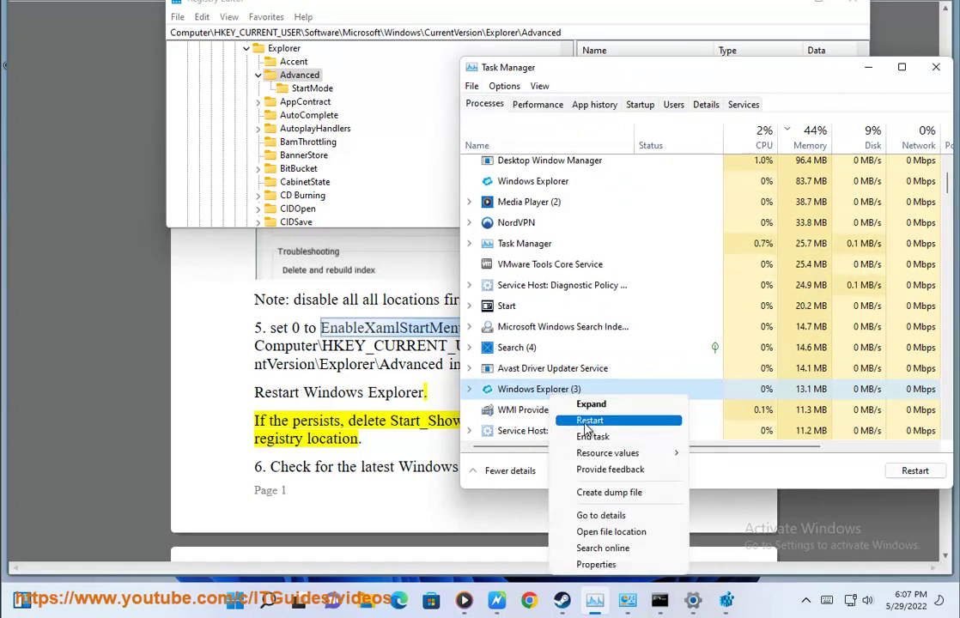
click(868, 67)
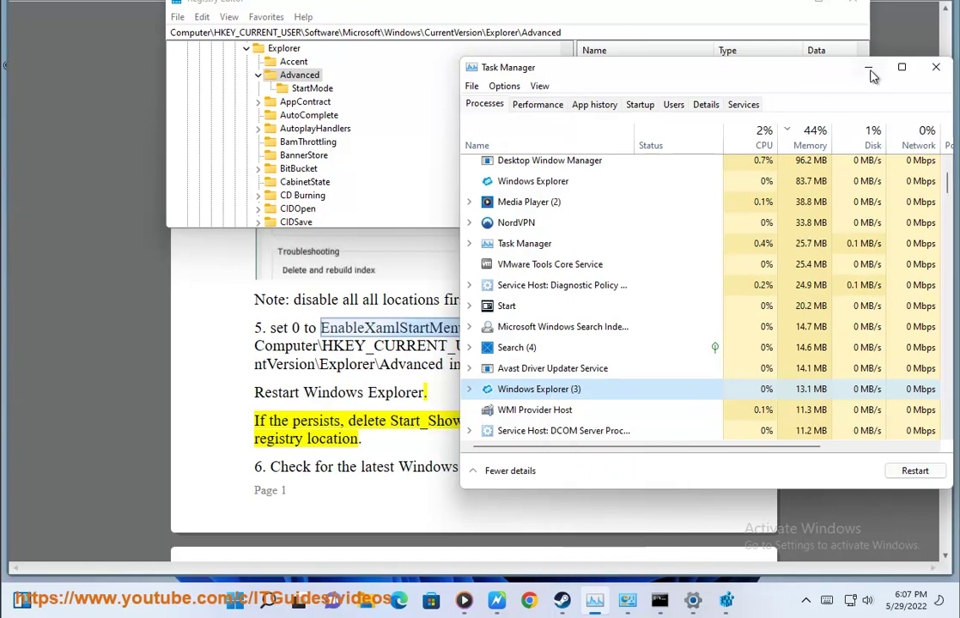
click(868, 67)
key(Delete)
Confirm deleting EnableXamlStartMenu, then browse values like TaskbarGlomLevel, ShowStatusBar and StartMenuInit.
key(Return)
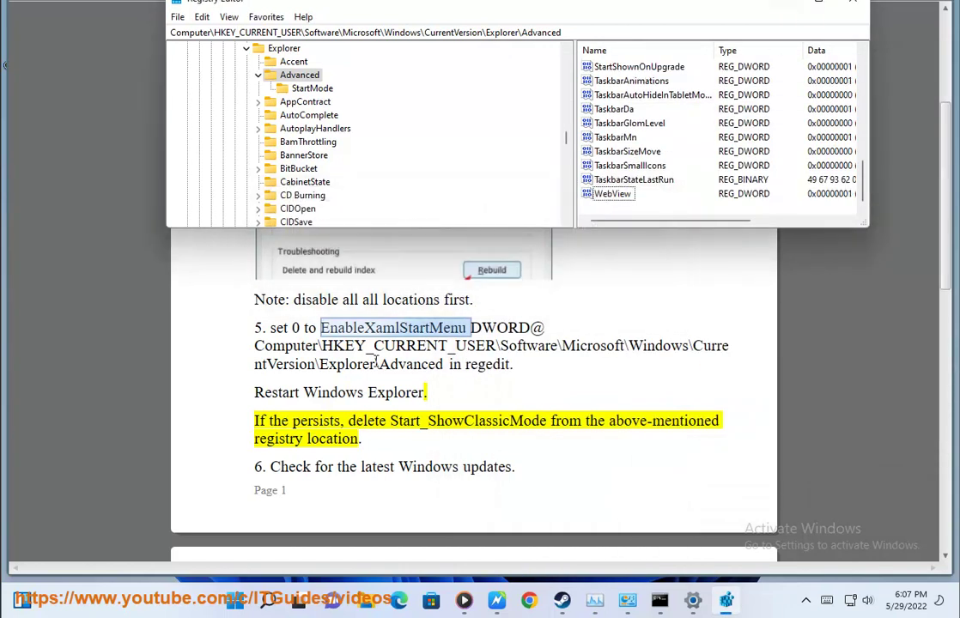
click(649, 124)
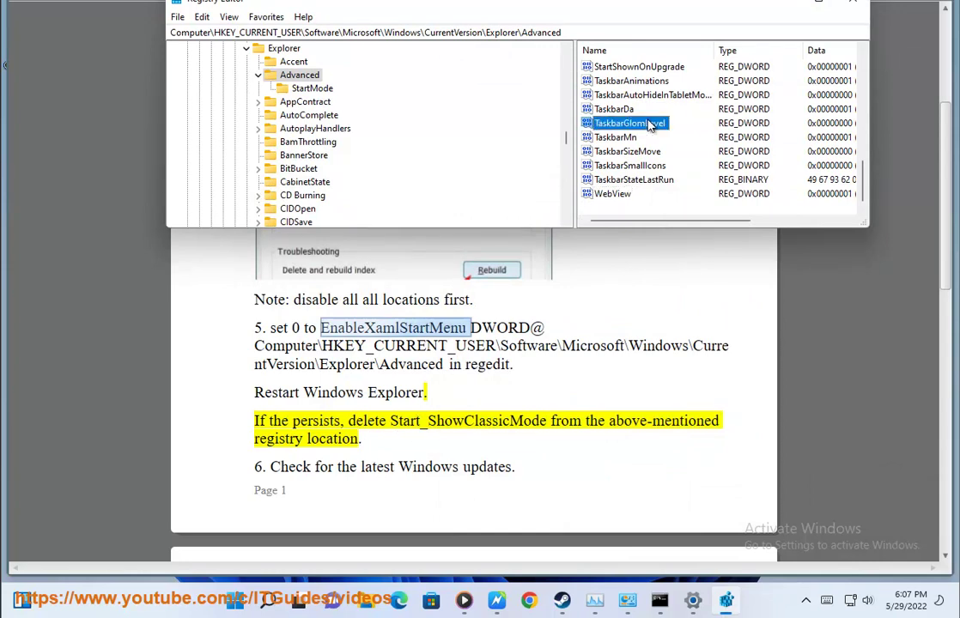
key(s)
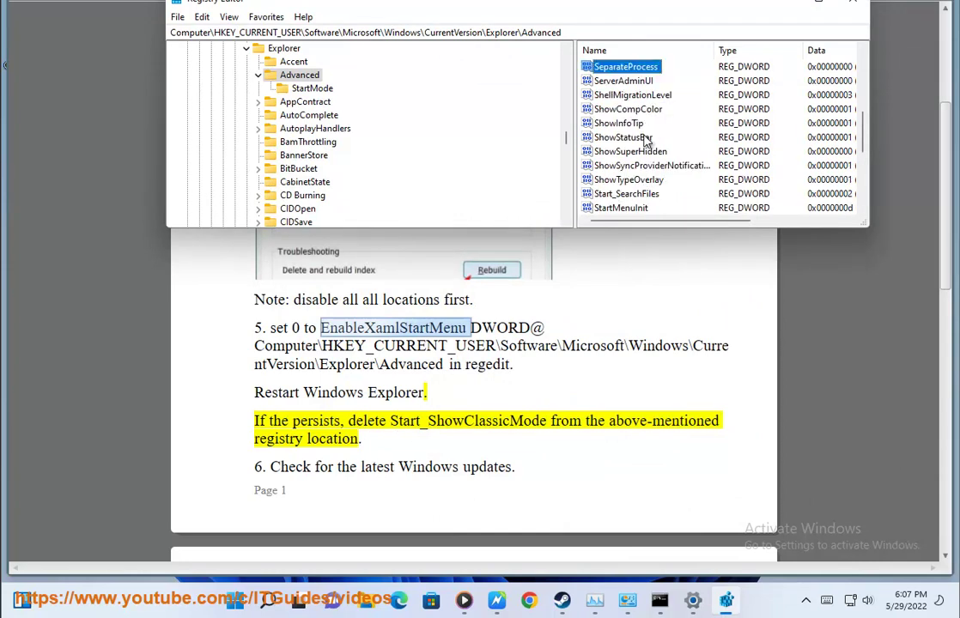
key(Down)
key(Down)
key(Down)
key(Down)
key(Down)
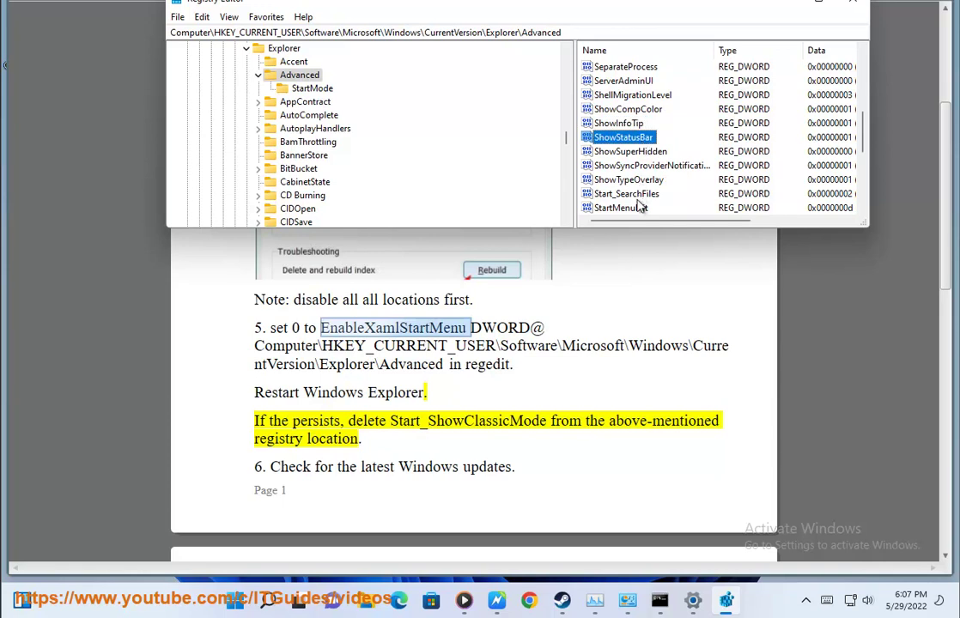
key(Down)
key(Down)
key(Down)
key(Down)
scroll(639, 206, down, 1)
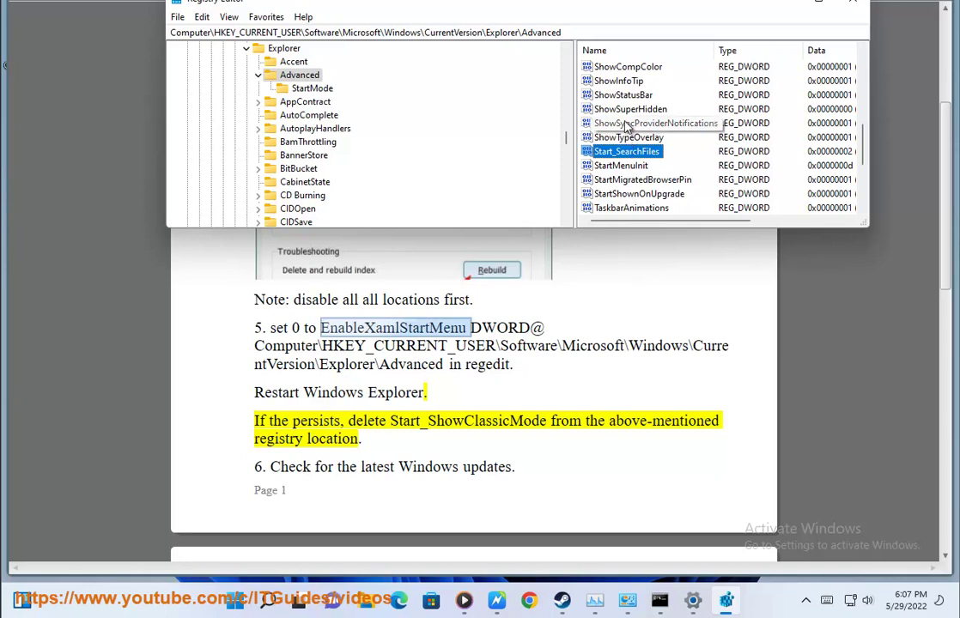
click(666, 165)
click(672, 180)
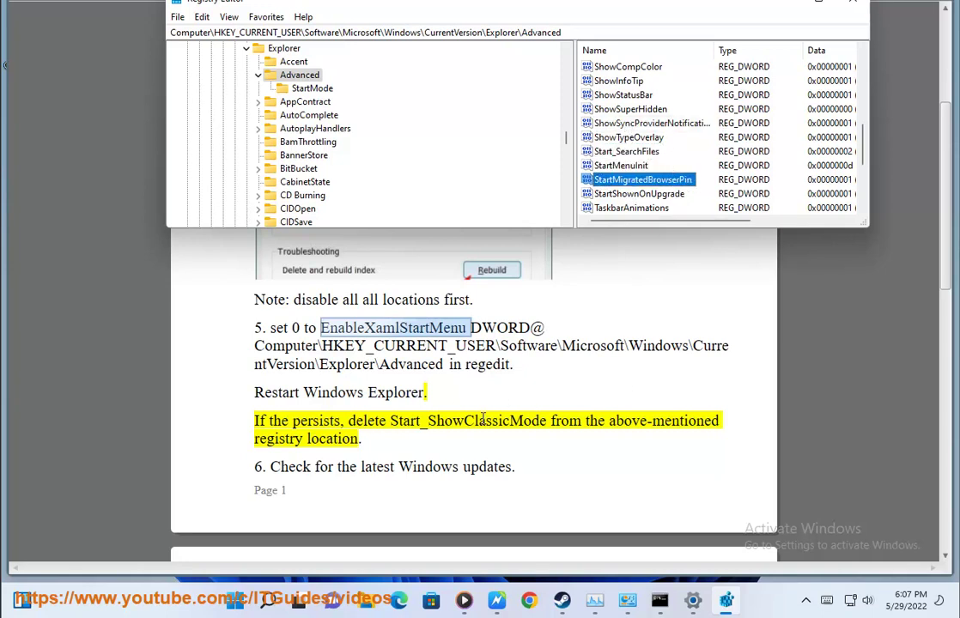
Minimize Registry Editor and start a Windows Update check for updates.
click(785, 7)
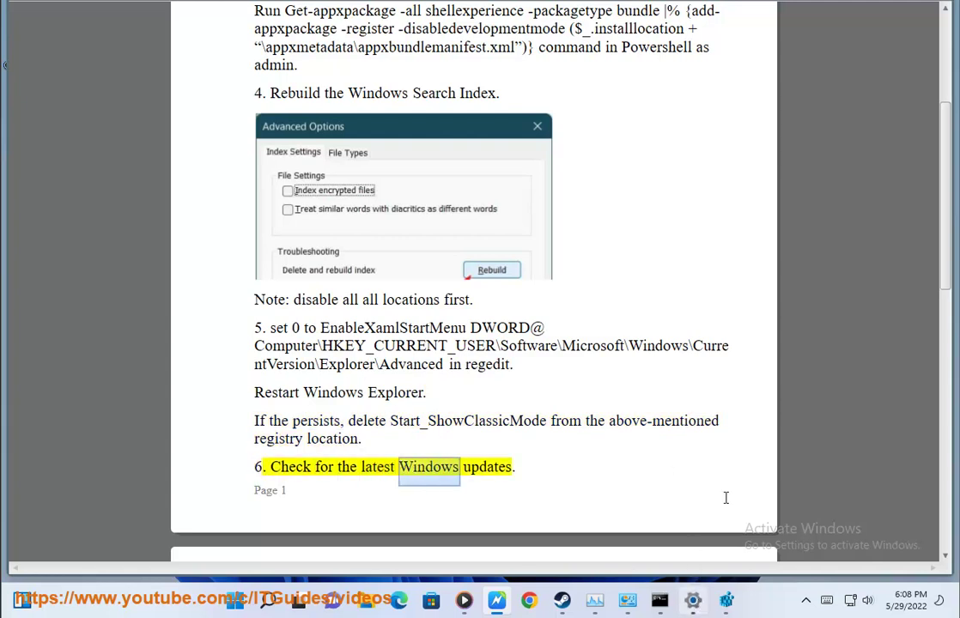
click(697, 604)
click(868, 67)
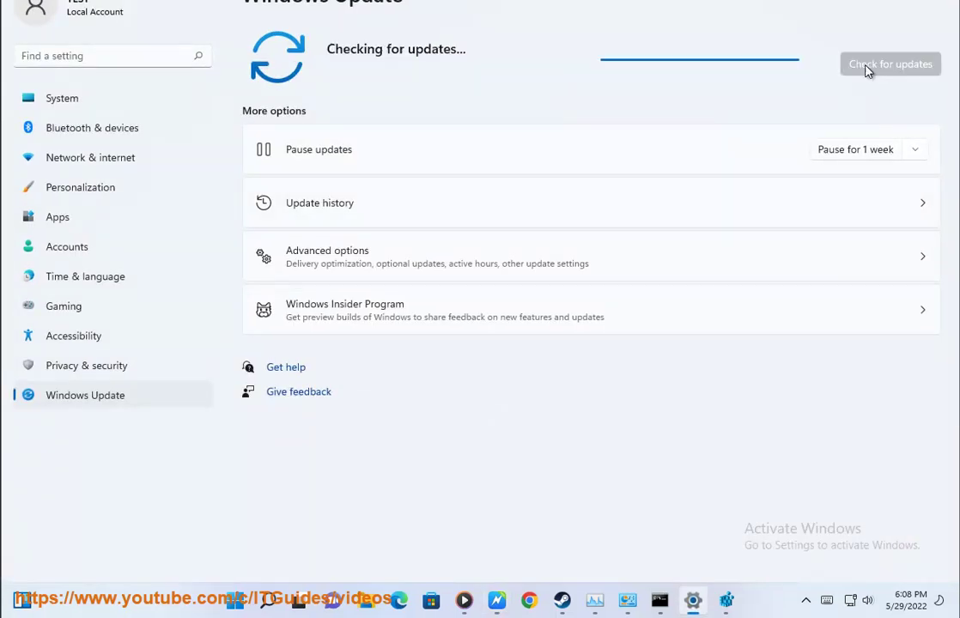
Bring the guide back and scroll to step 7 on reinstalling Open Shell from GitHub.
click(496, 600)
scroll(686, 386, down, 2)
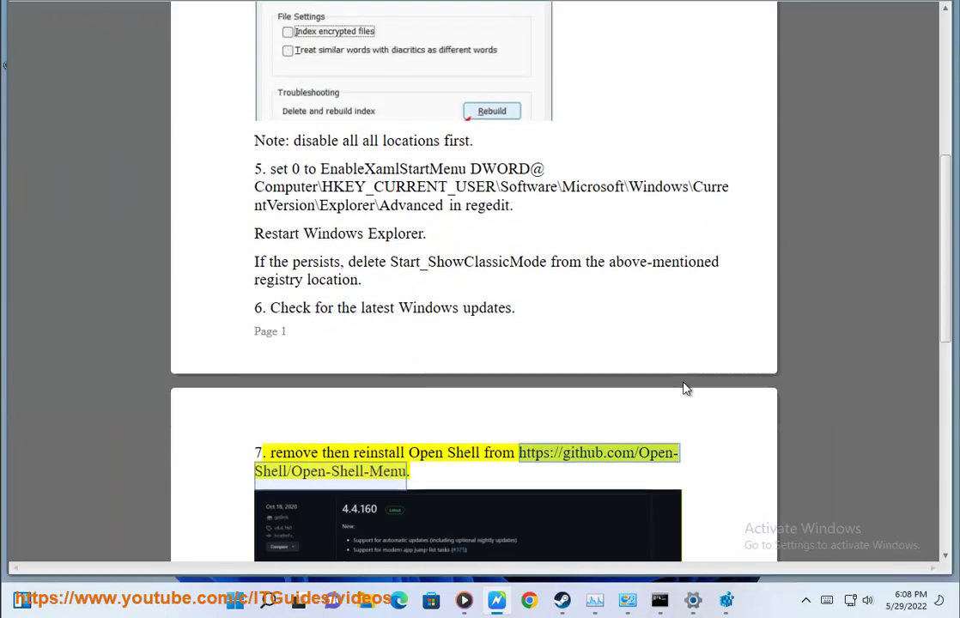
scroll(676, 388, down, 3)
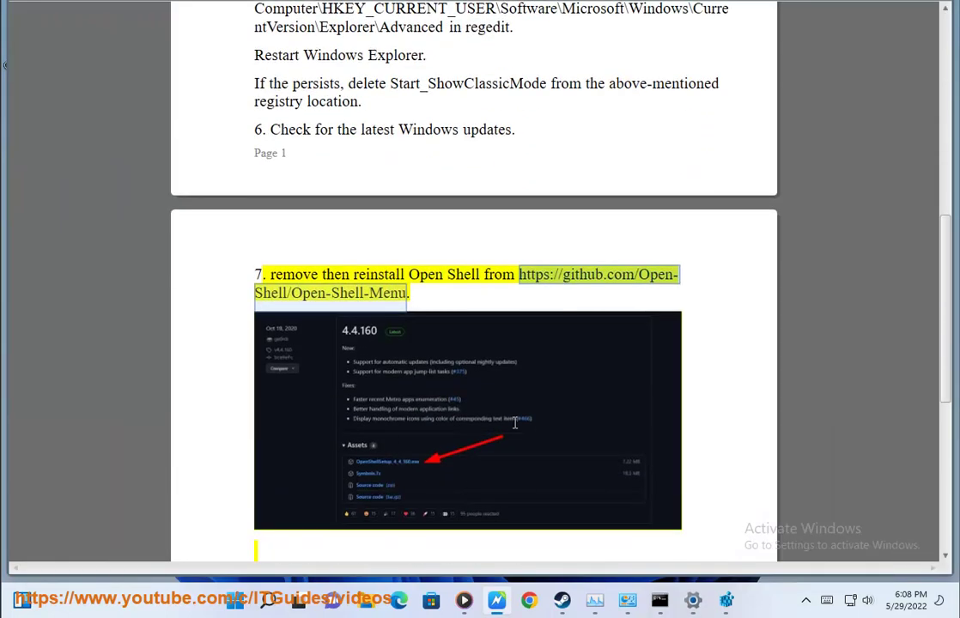